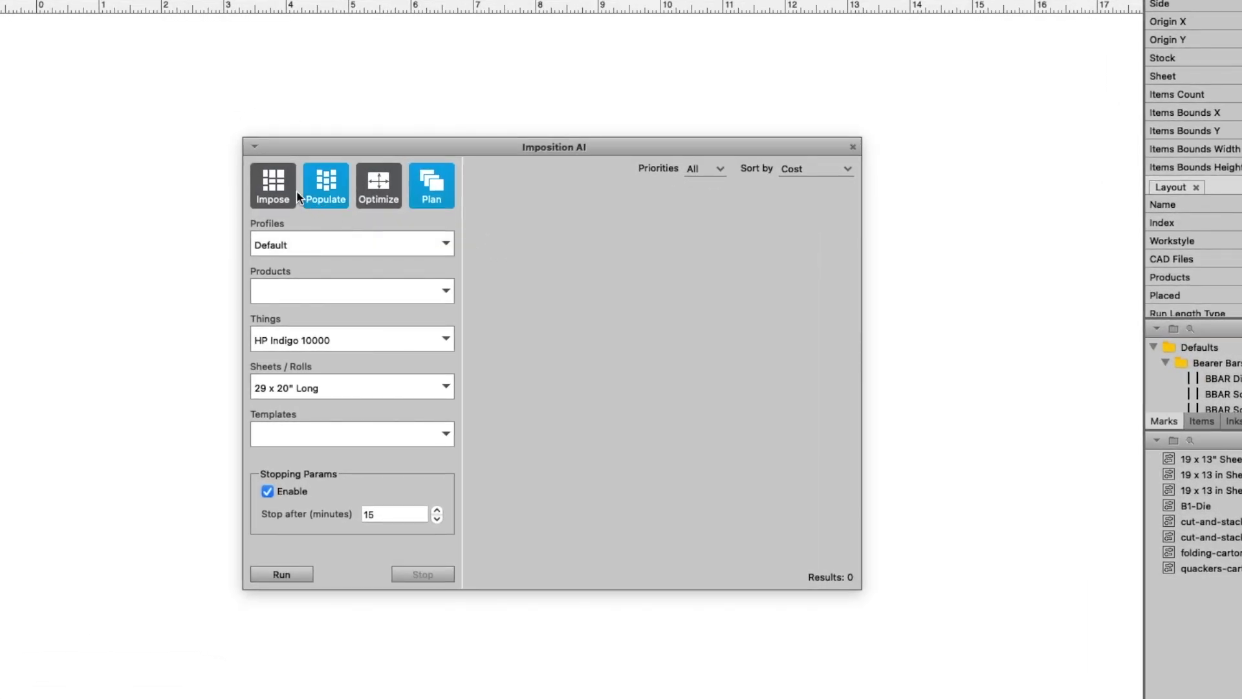
# Show the New Profile option from the dropdown arrow in the Imposition AI window
pyautogui.click(253, 147)
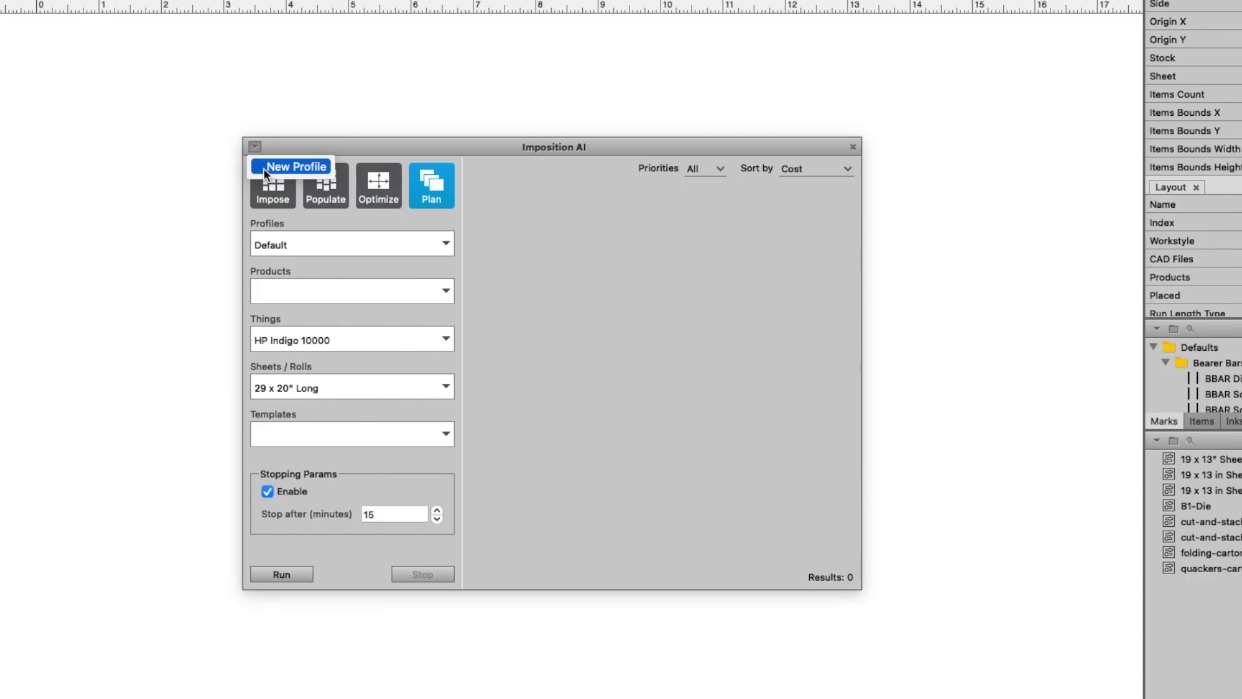
# Start a new profile, leaving the Mode and Limit unique products settings unchanged
pyautogui.click(263, 168)
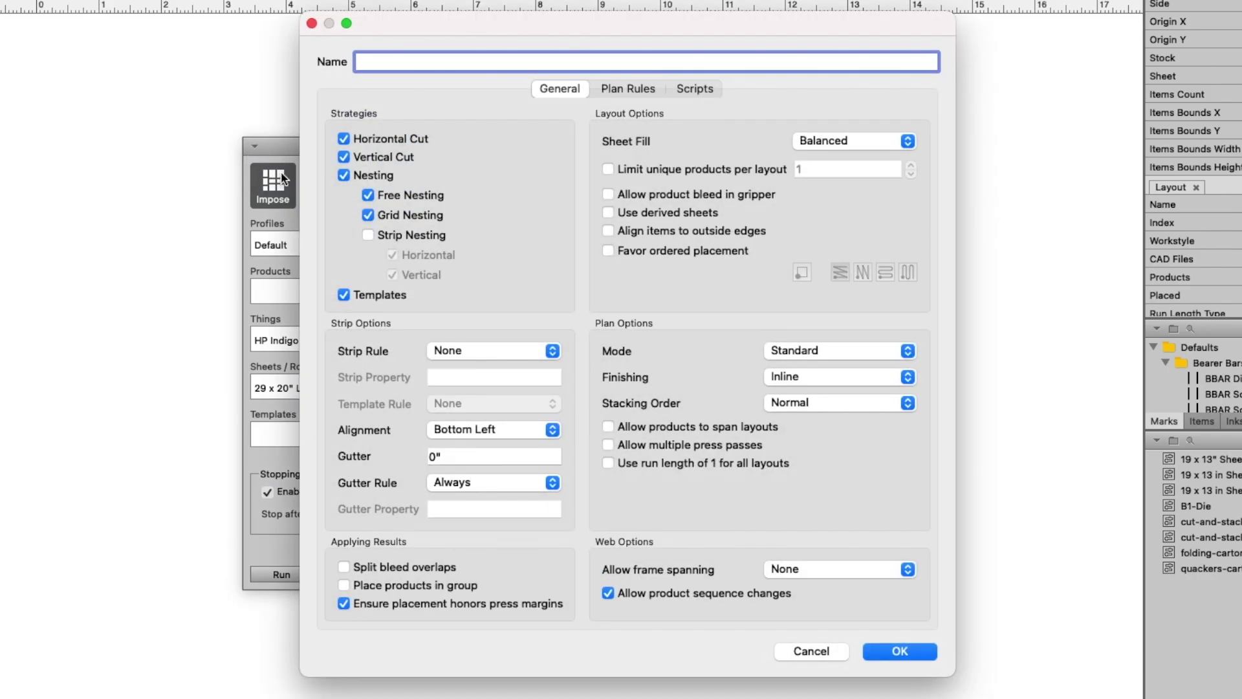
pyautogui.click(833, 352)
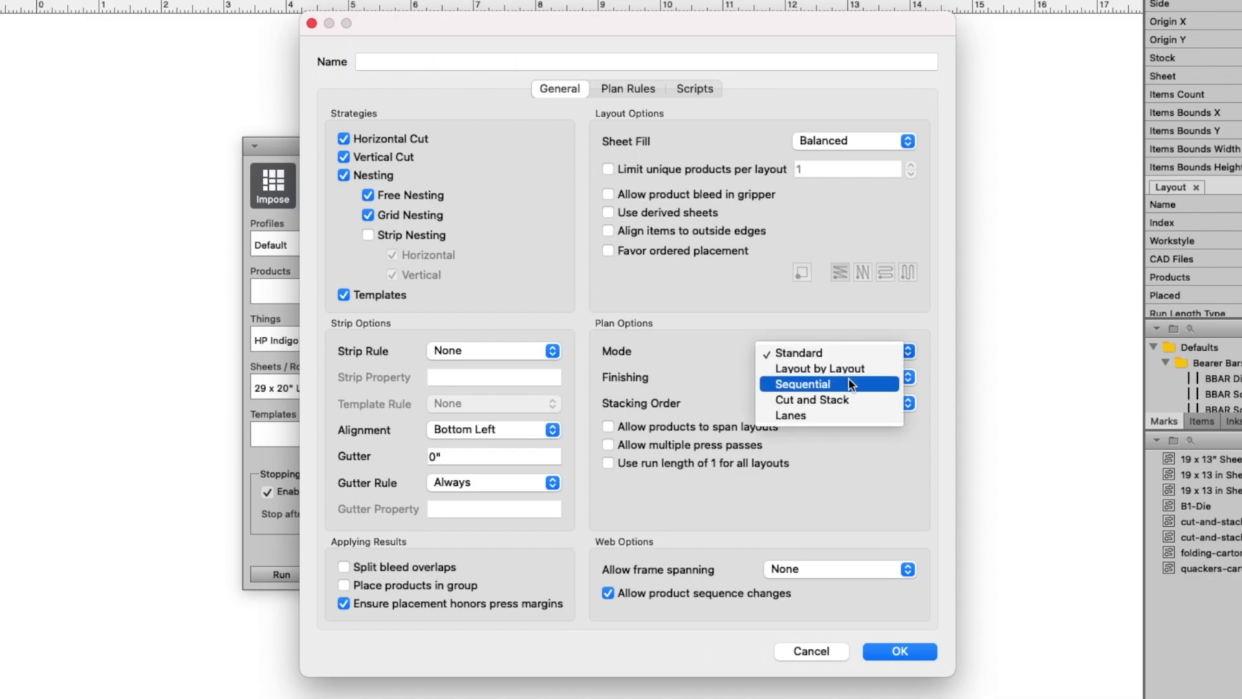
pyautogui.click(684, 332)
pyautogui.click(608, 170)
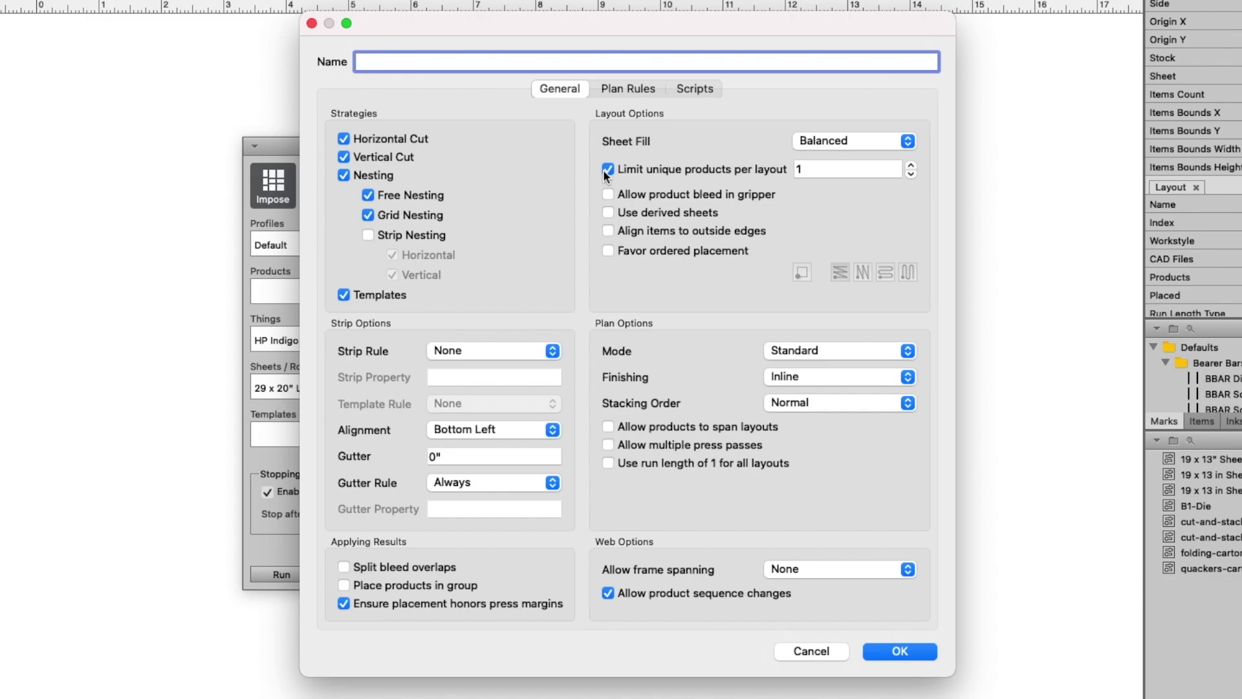
pyautogui.click(607, 169)
pyautogui.write('Stri')
pyautogui.write('p Rule')
# Disable horizontal cuts, nesting and templates, set Same Product strips and a 0.25" gutter
pyautogui.click(385, 139)
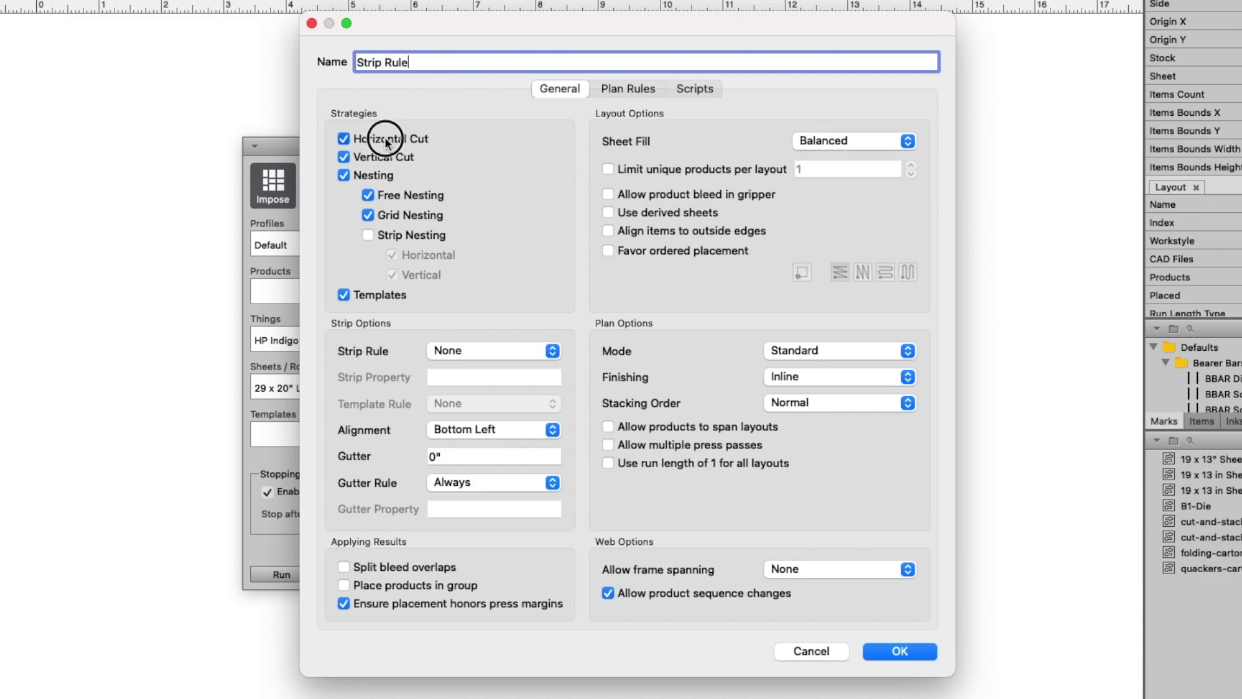
pyautogui.click(371, 175)
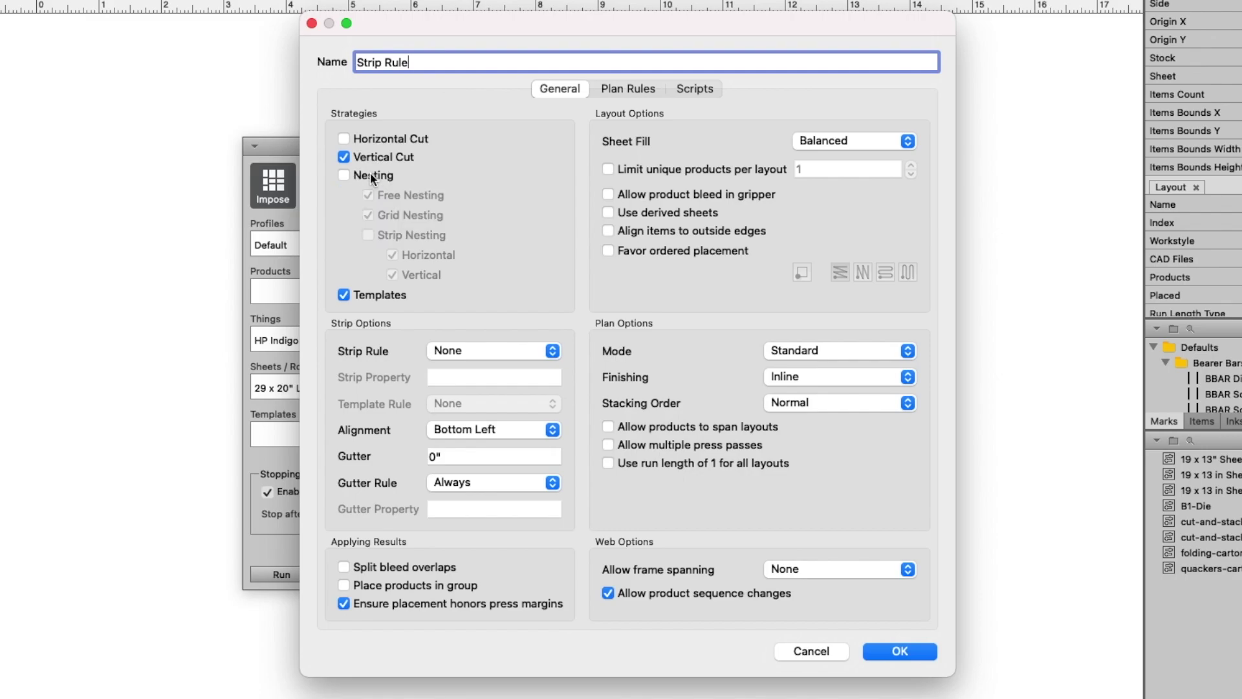
pyautogui.click(375, 294)
pyautogui.click(471, 351)
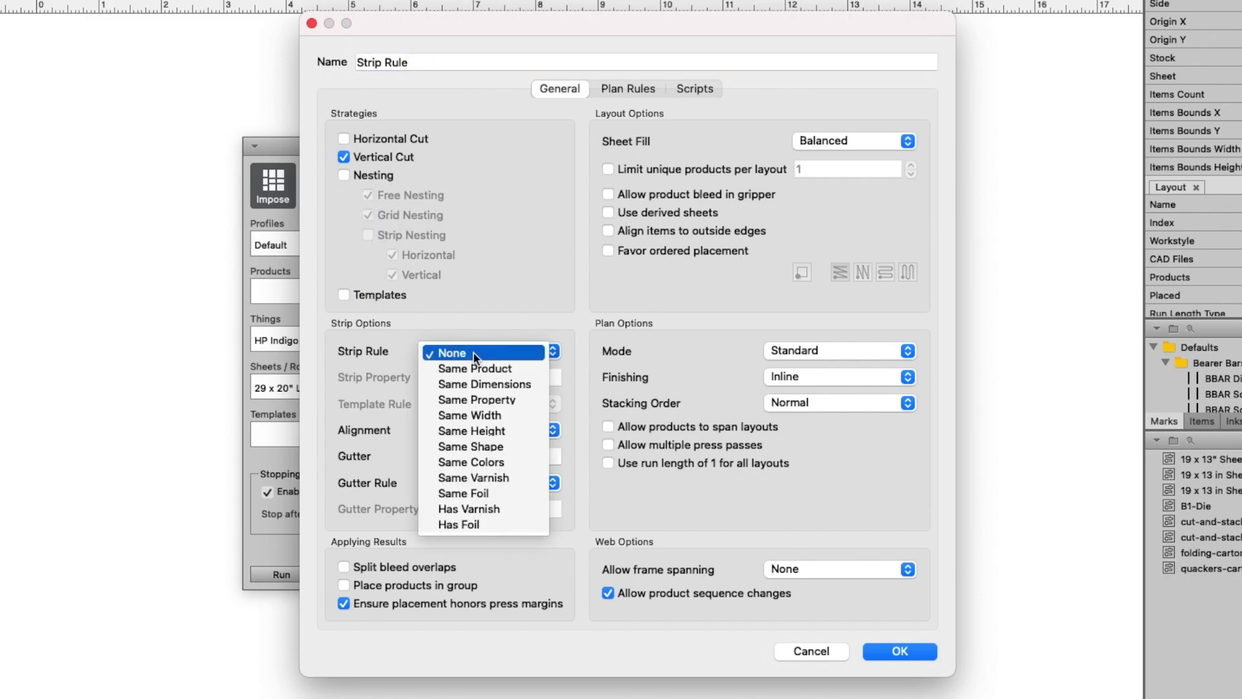
pyautogui.click(474, 368)
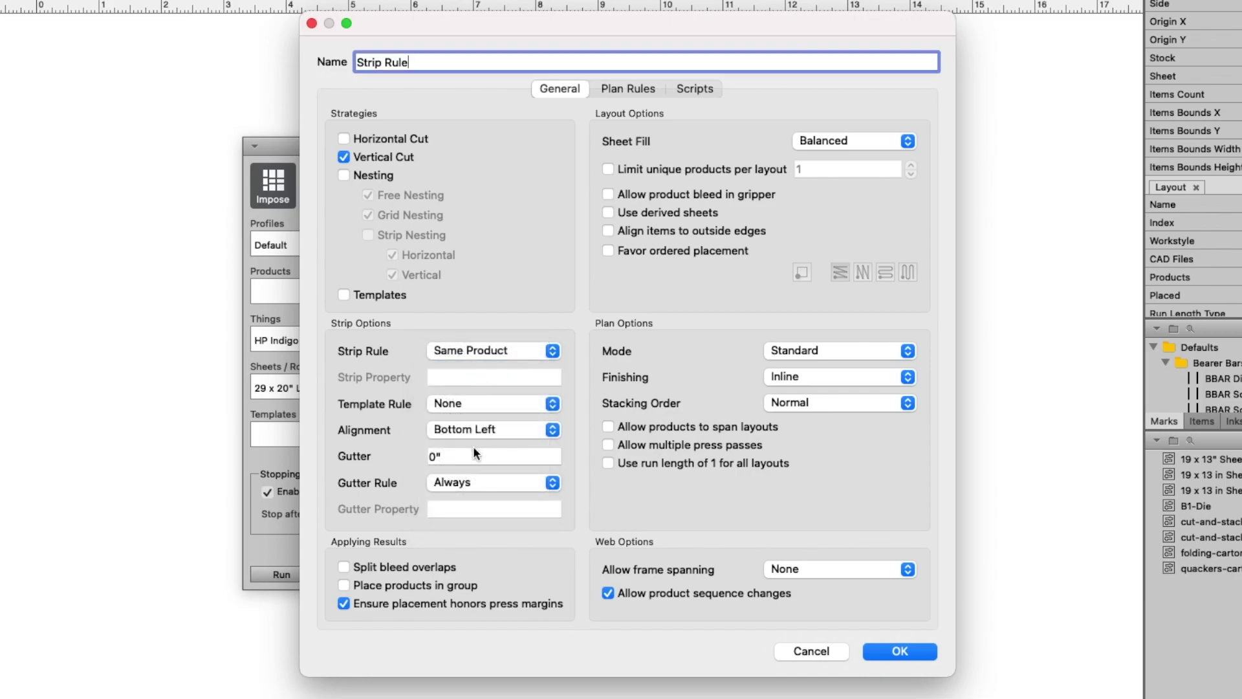
pyautogui.doubleClick(473, 454)
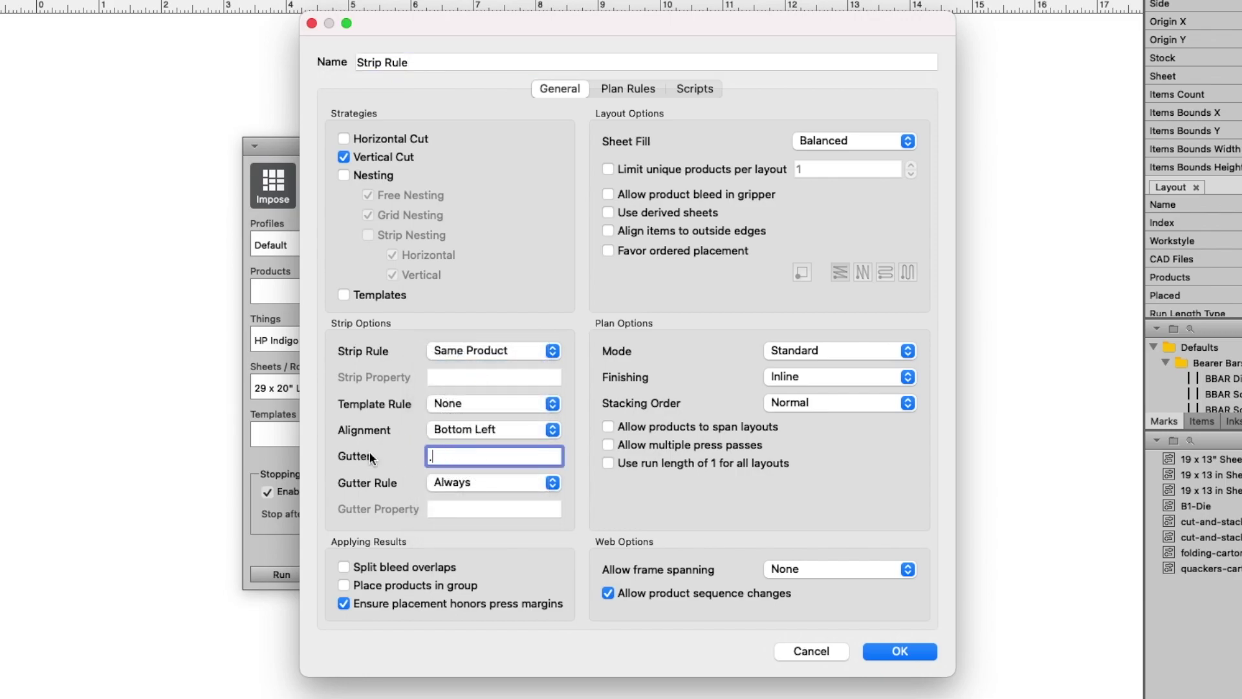
pyautogui.write('.25')
pyautogui.press('Tab')
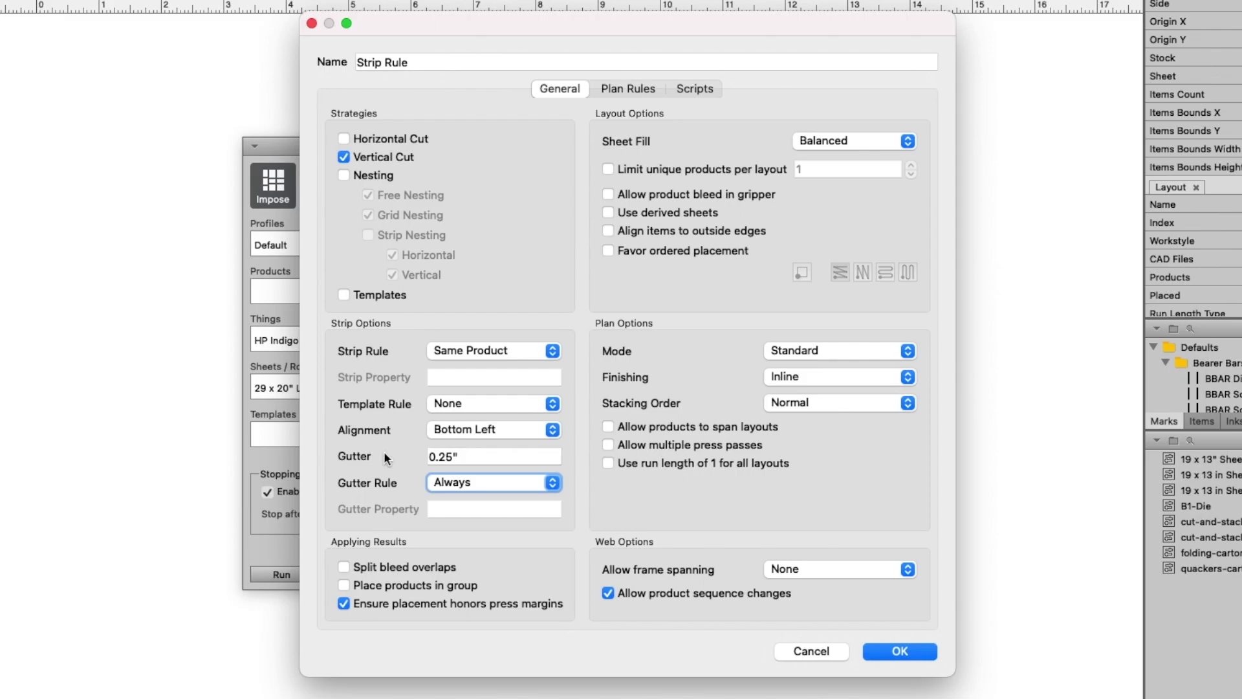
# Save Strip Rule, then run and stop the imposition search at 1943 results
pyautogui.click(900, 651)
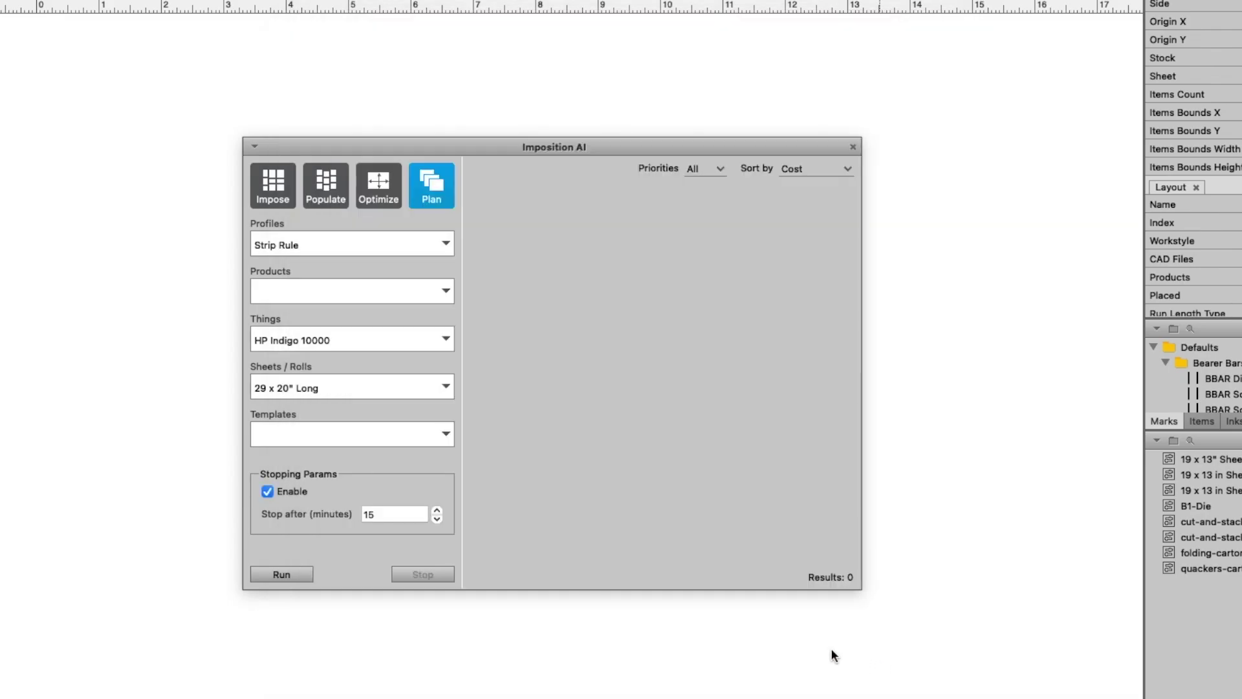
pyautogui.click(281, 575)
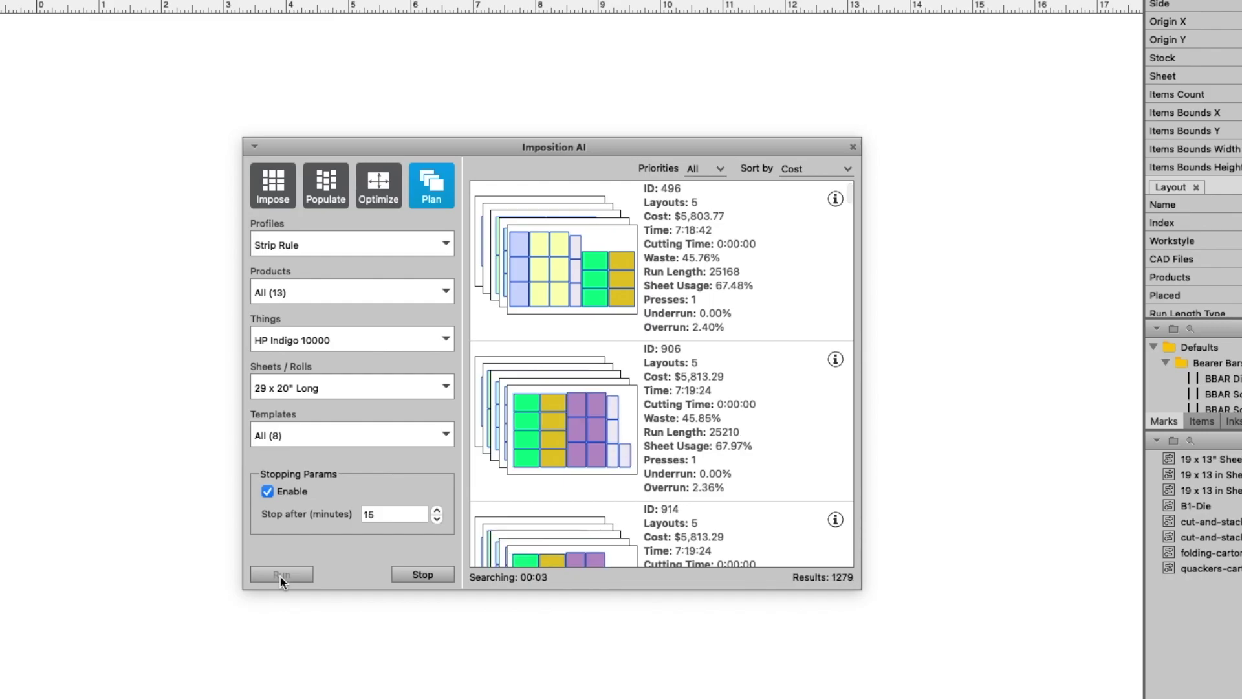
pyautogui.click(422, 575)
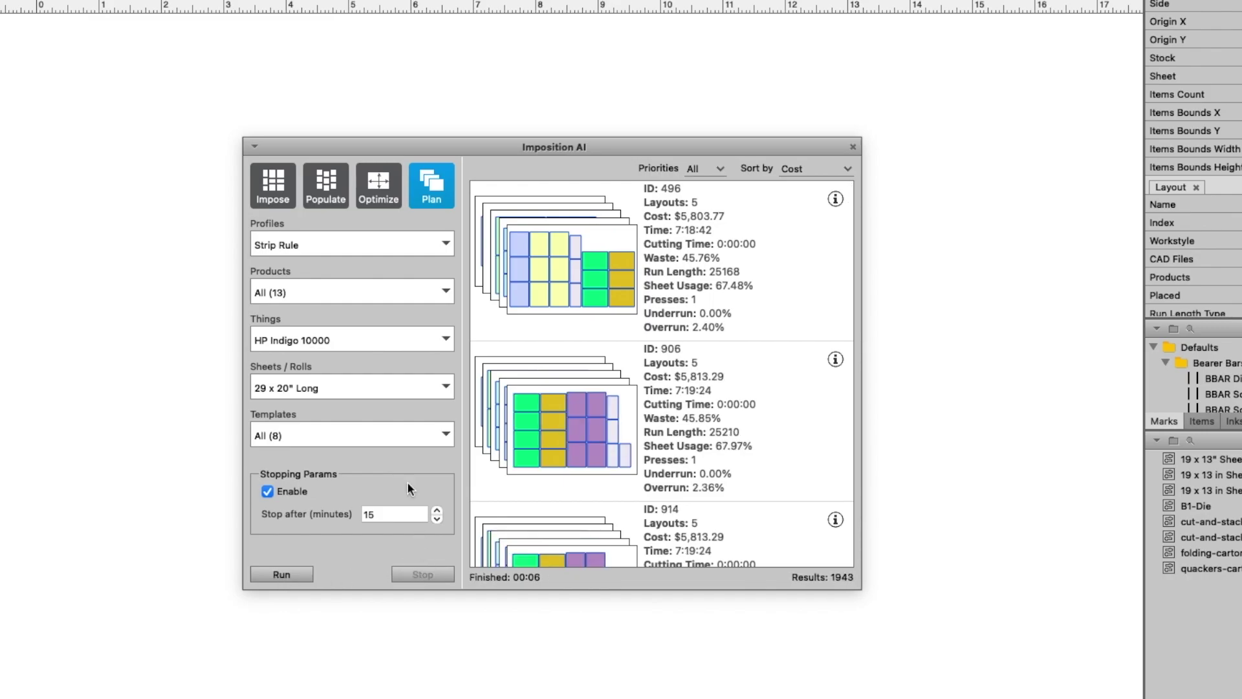
pyautogui.click(397, 244)
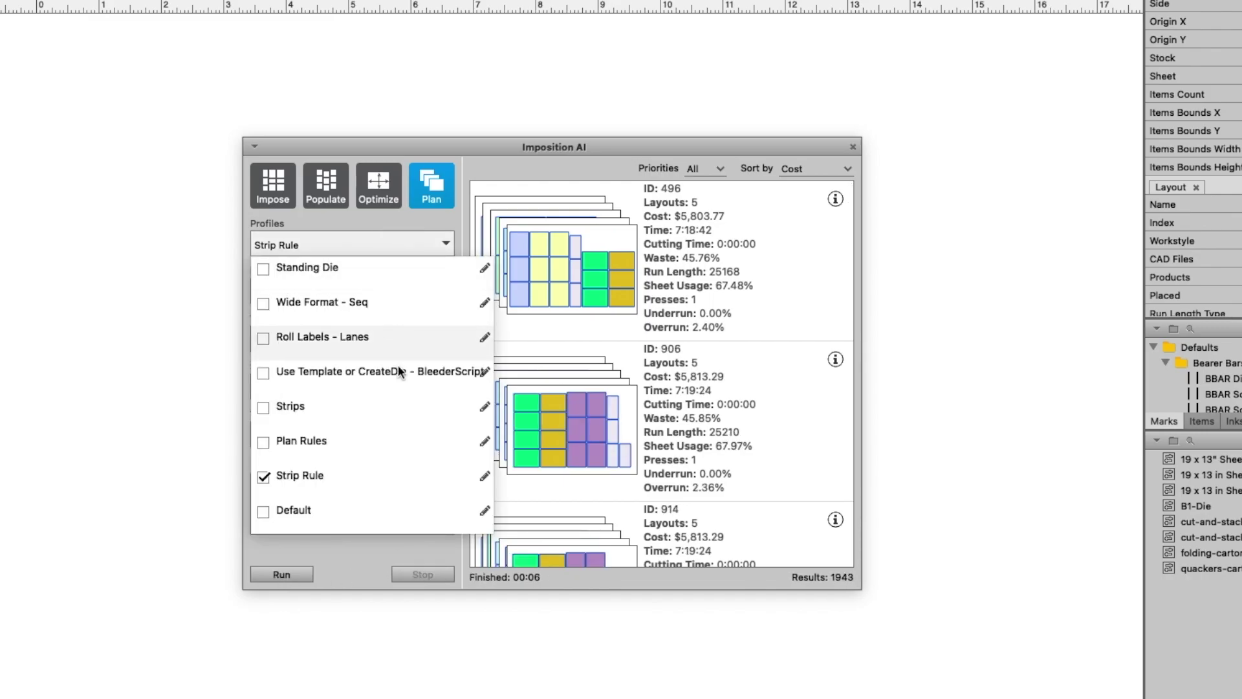
# Add a 'Component Dimensions are equal' plan rule to Strip Rule and save it
pyautogui.click(485, 475)
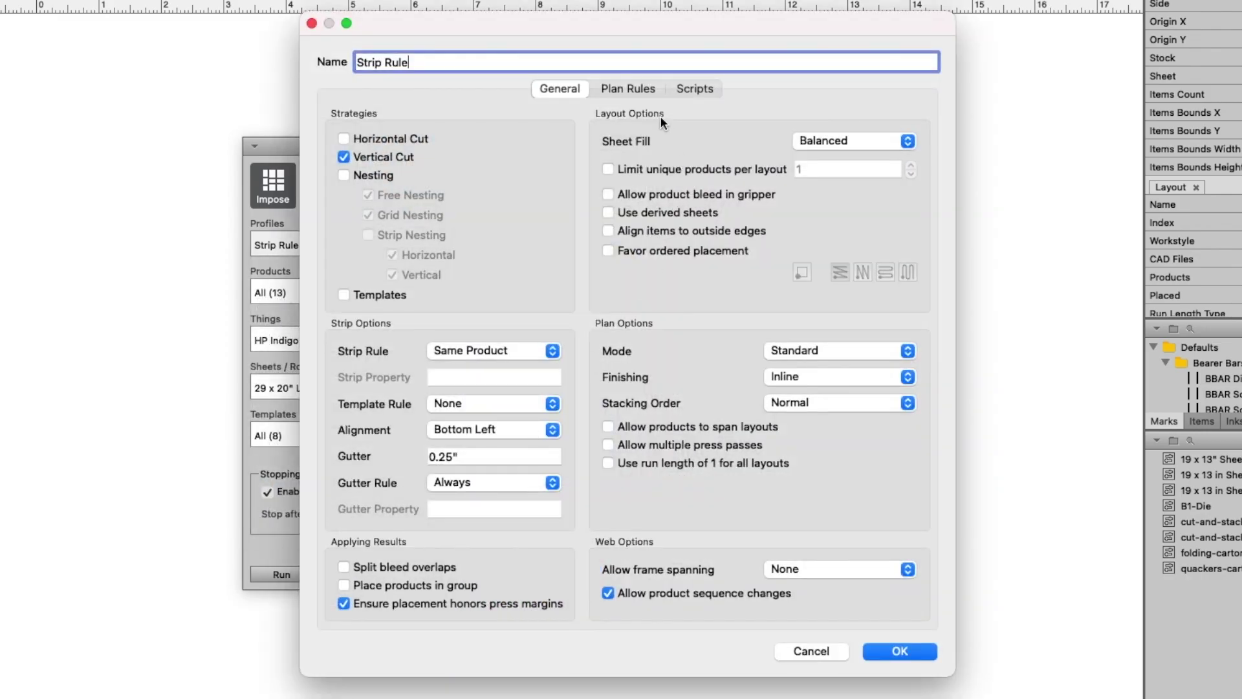
pyautogui.click(631, 88)
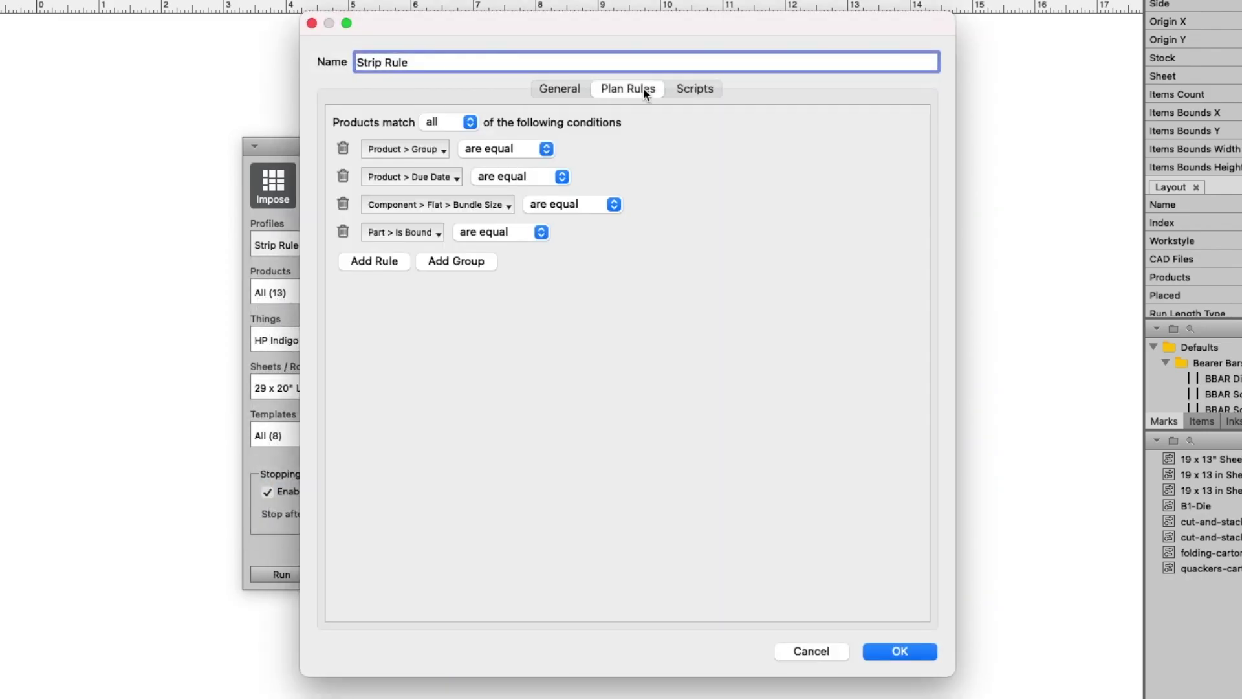
pyautogui.click(373, 261)
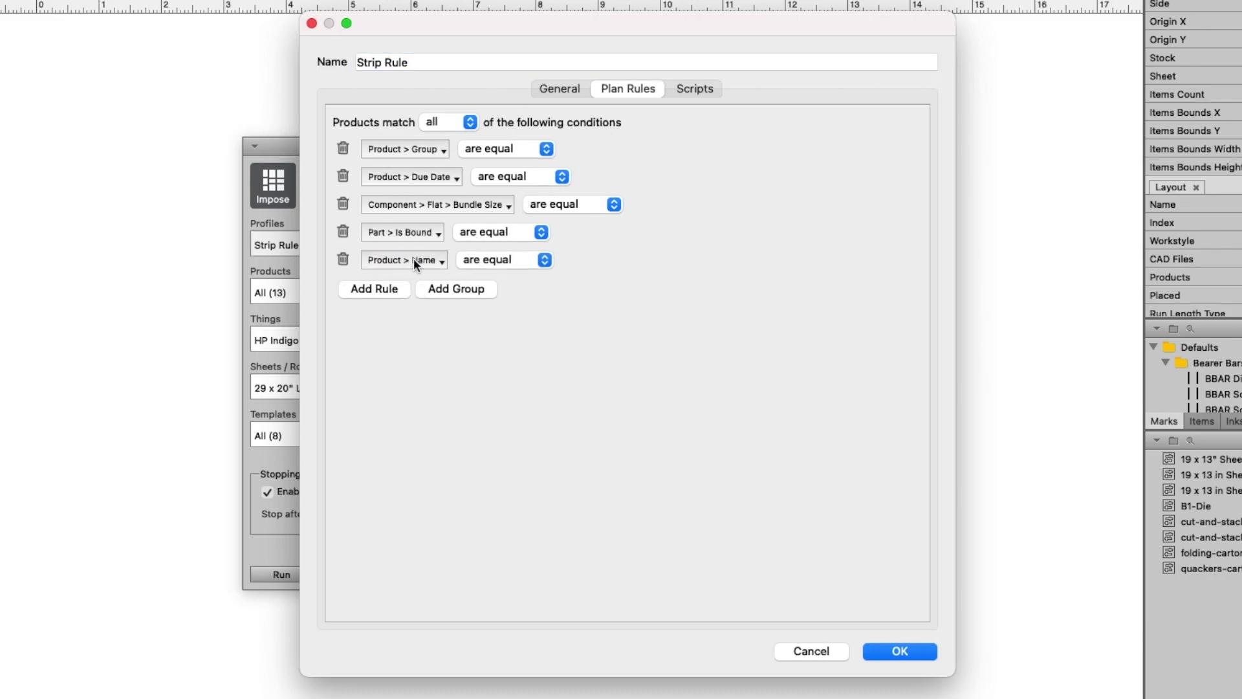
pyautogui.click(427, 260)
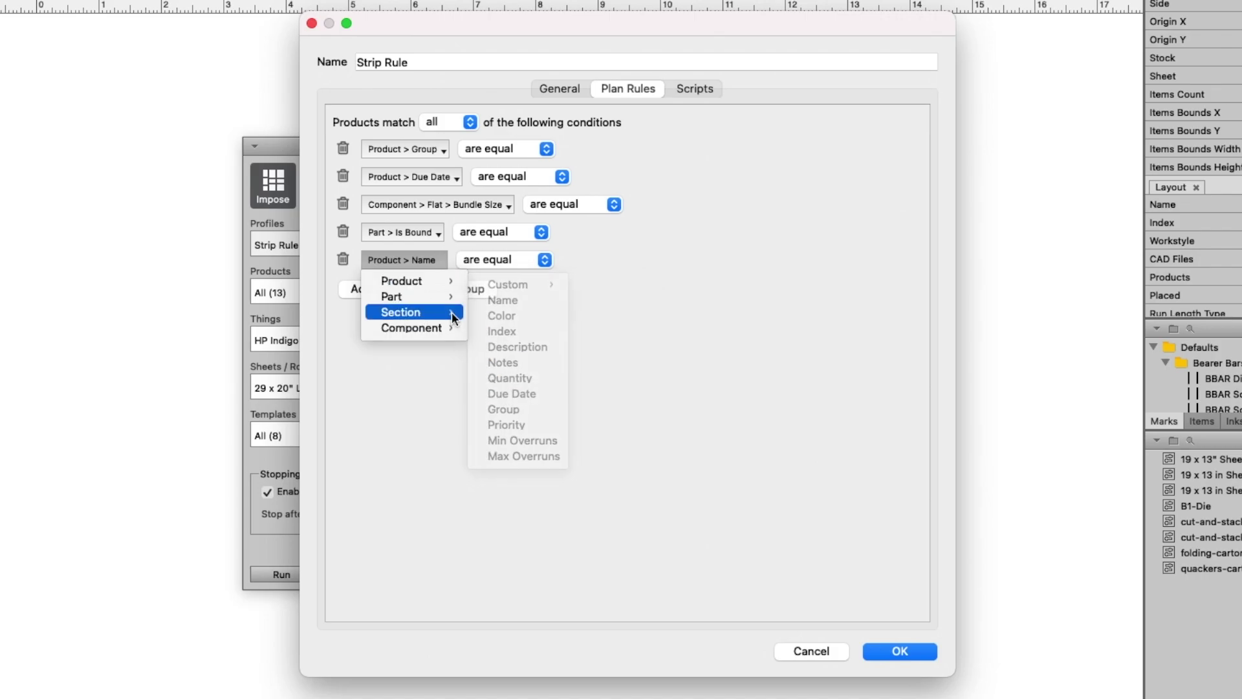
pyautogui.moveTo(412, 327)
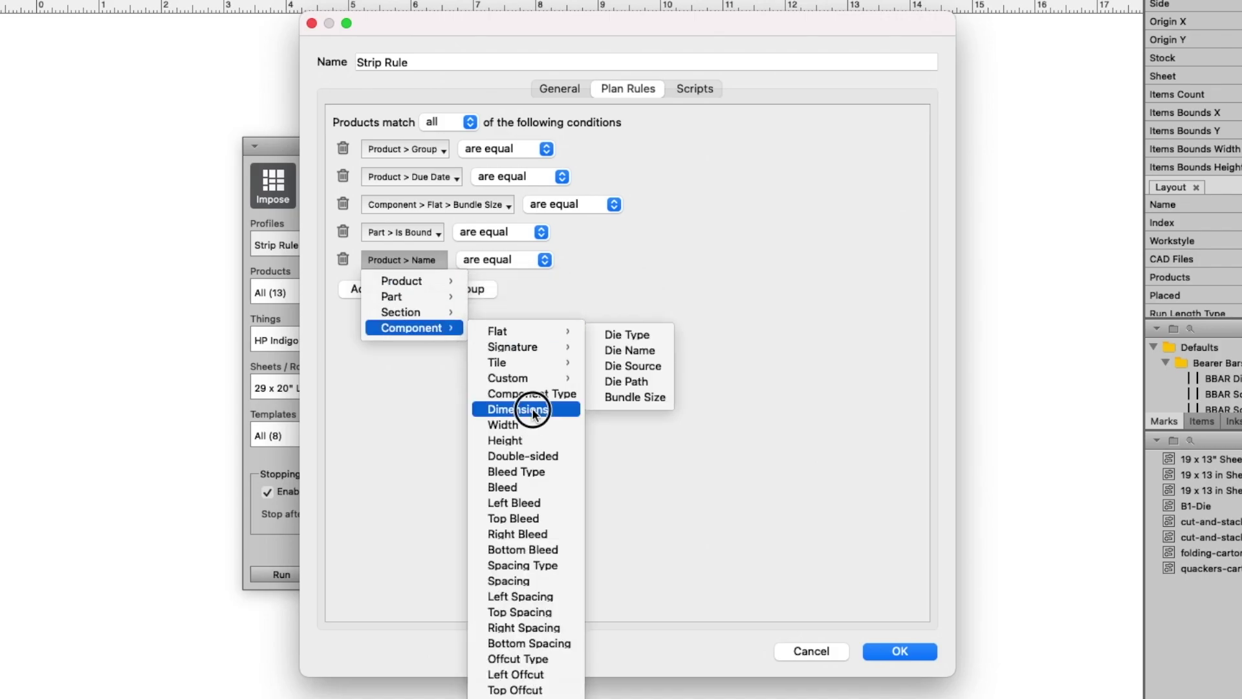
pyautogui.click(518, 409)
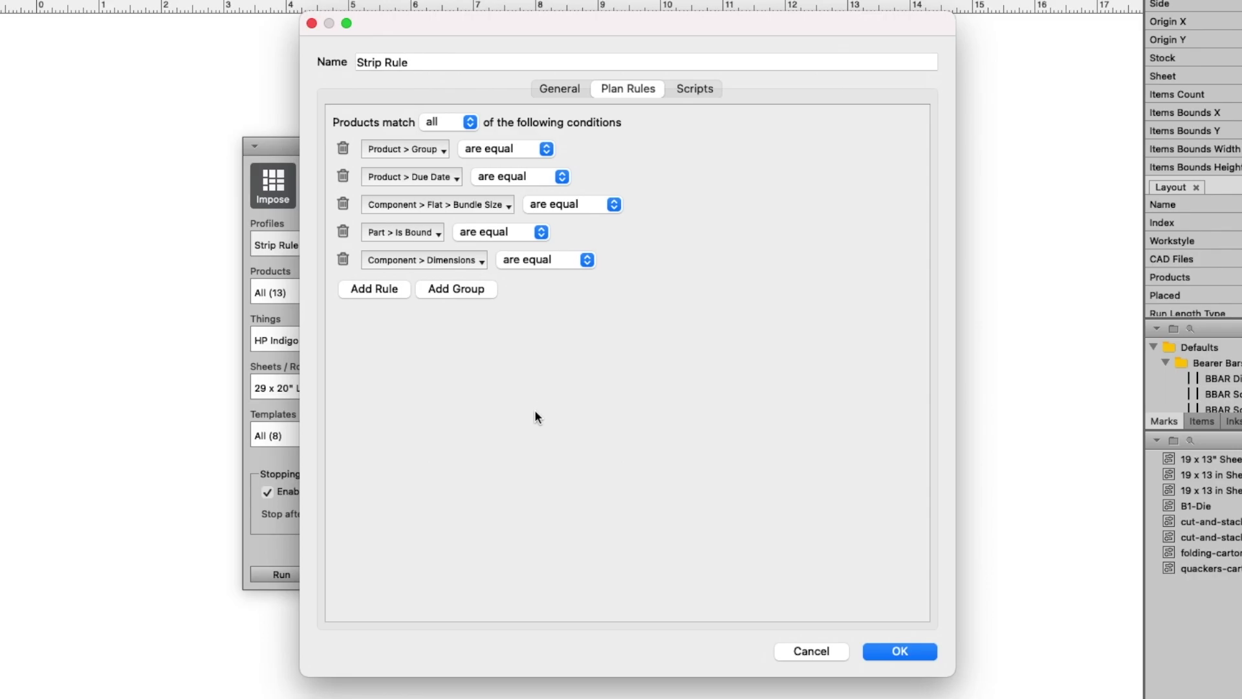
pyautogui.click(909, 649)
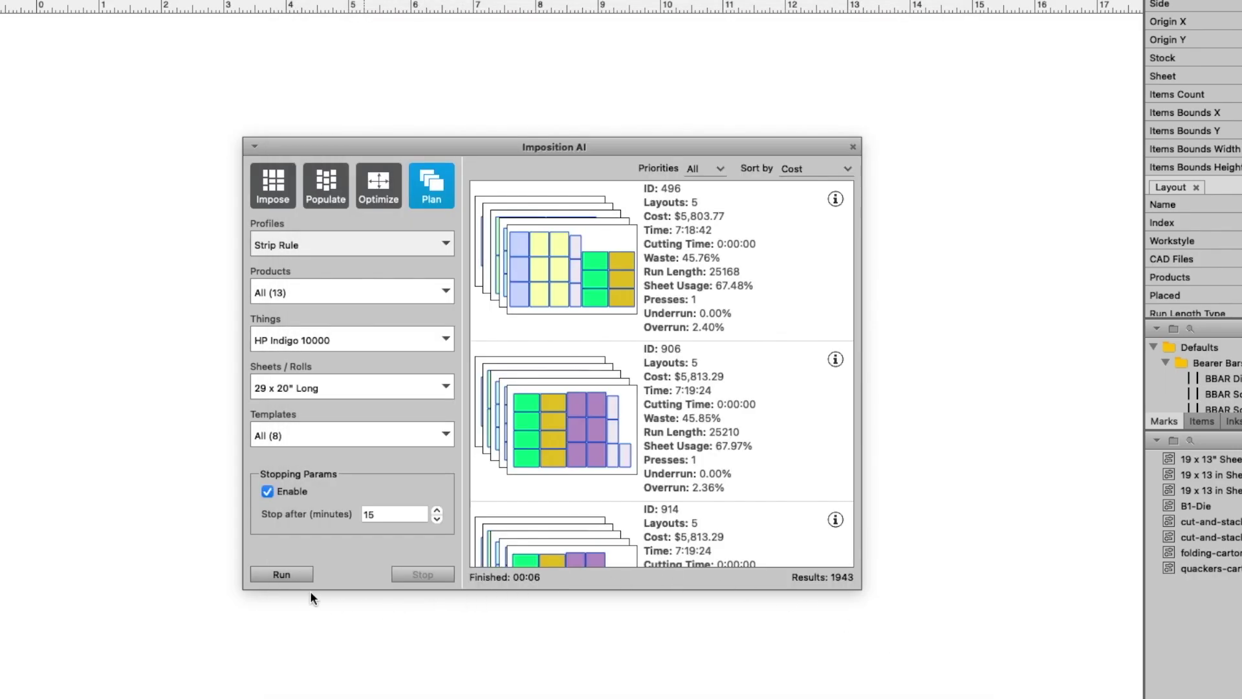
# Rerun the search, apply plan ID 1, and view Layout 2
pyautogui.click(281, 574)
pyautogui.click(499, 350)
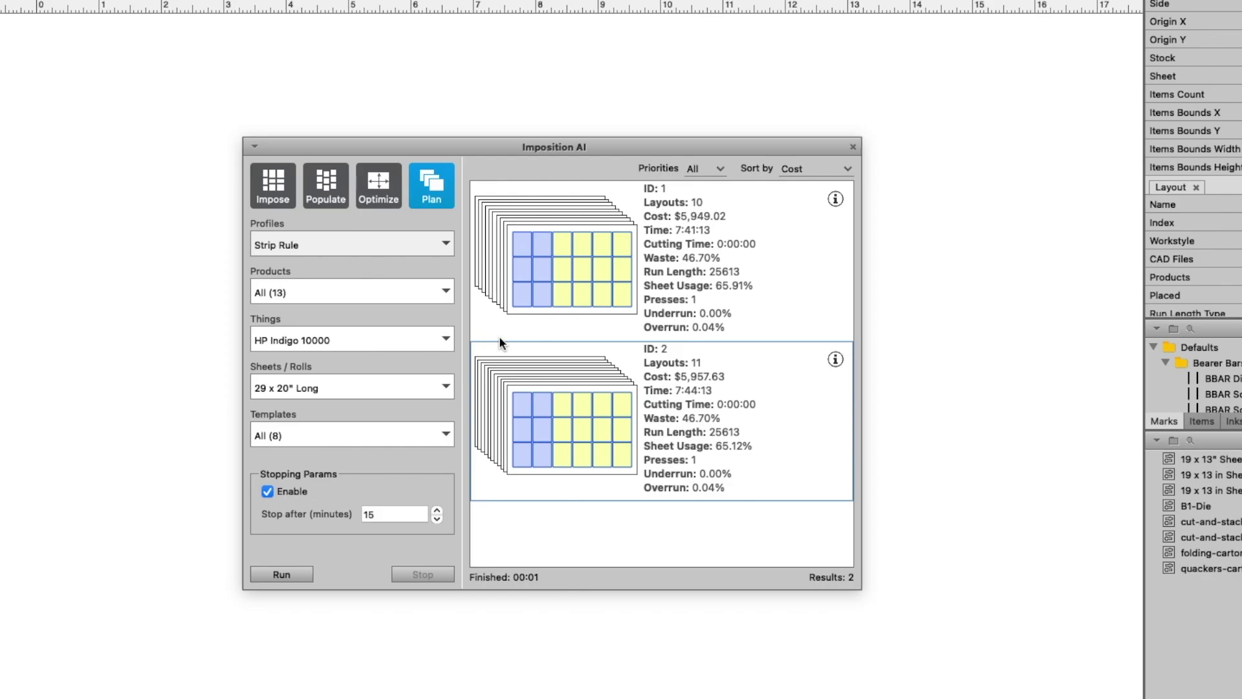
pyautogui.doubleClick(554, 285)
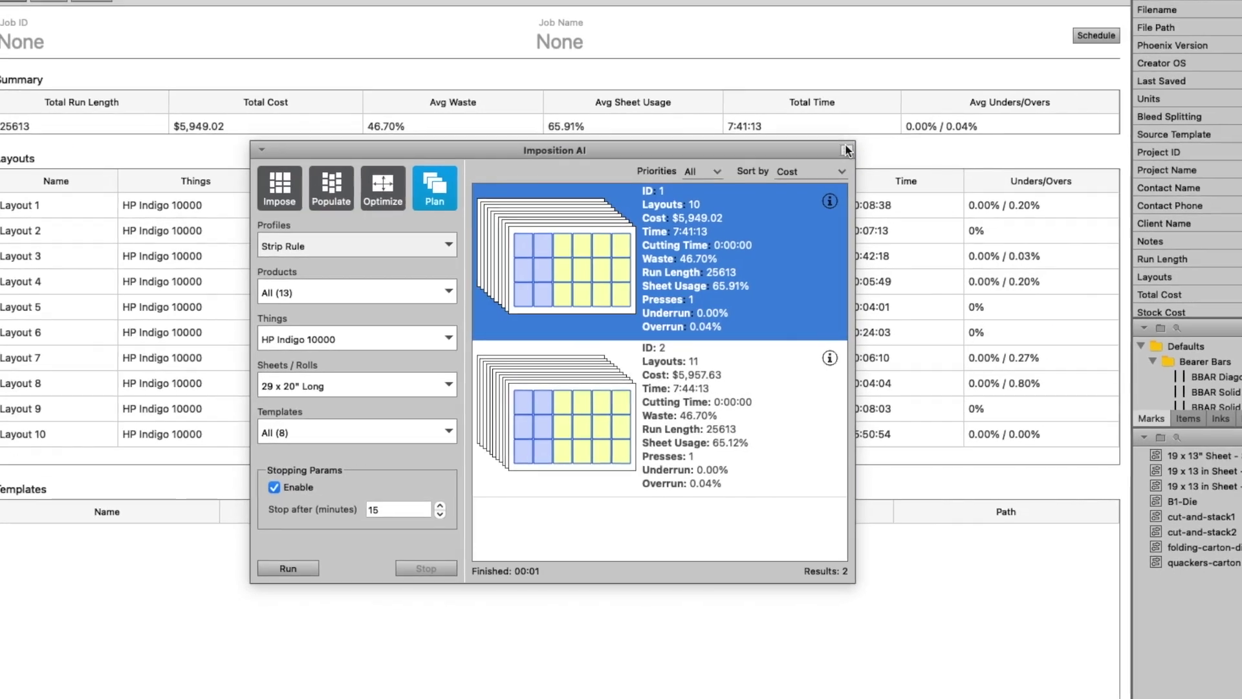
pyautogui.click(847, 150)
pyautogui.click(173, 66)
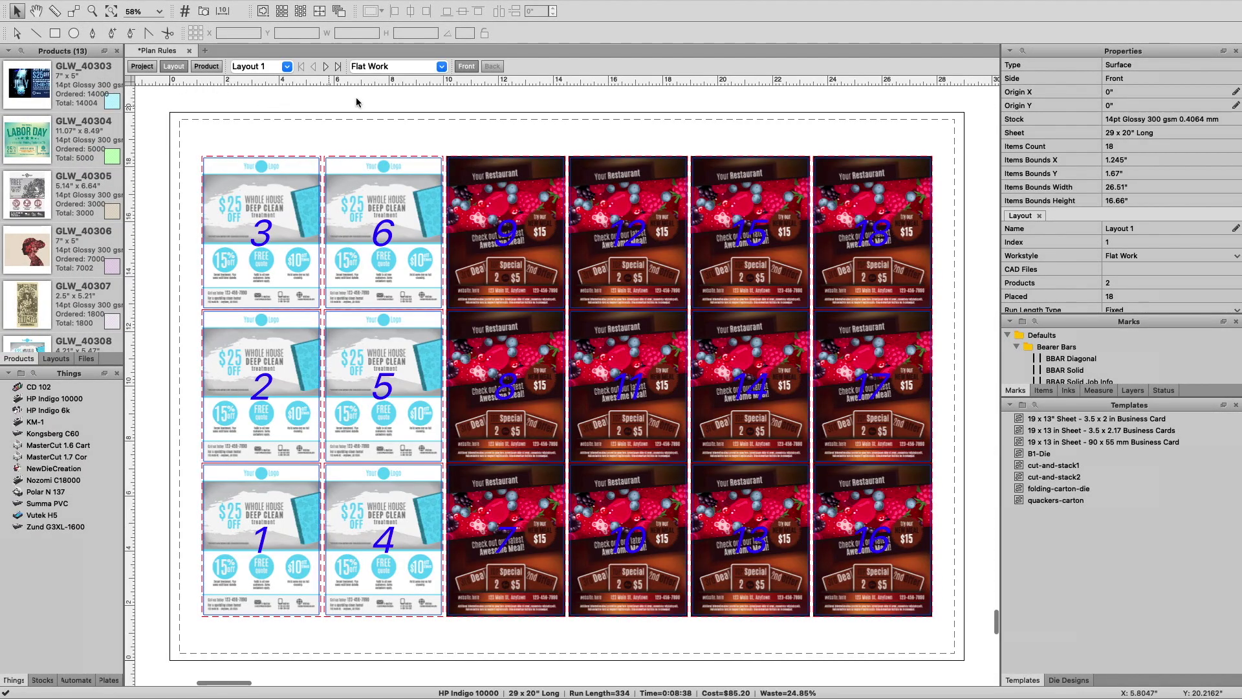
pyautogui.click(327, 67)
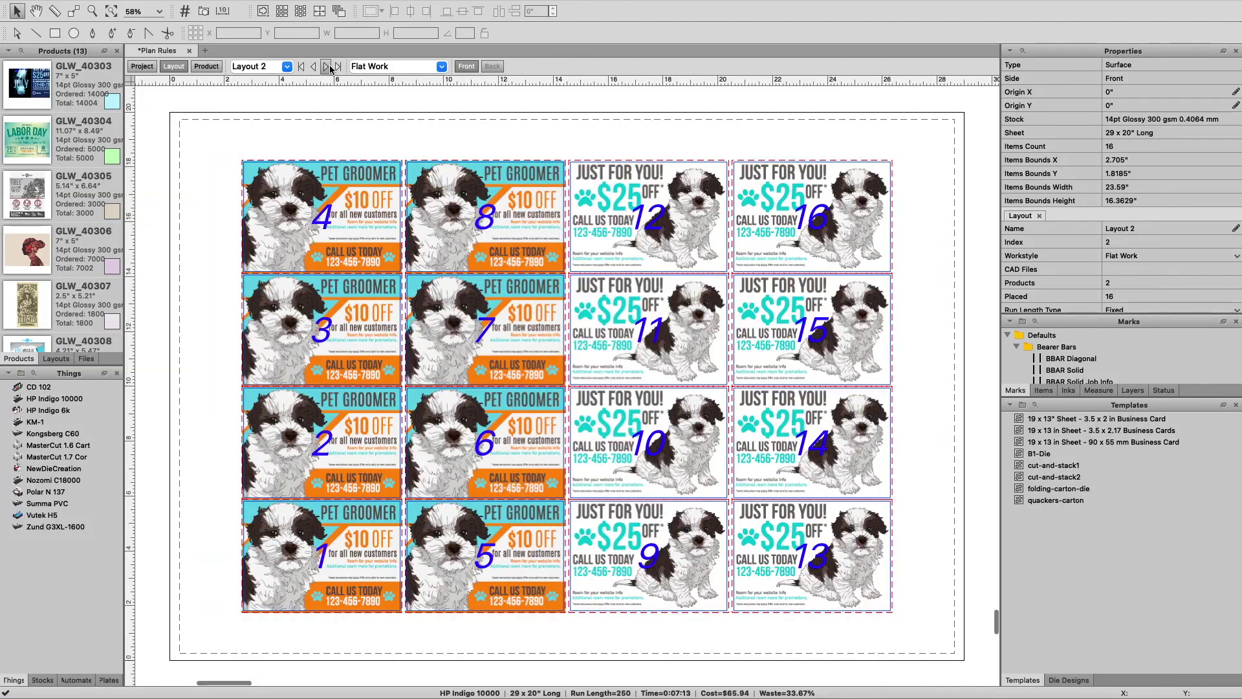